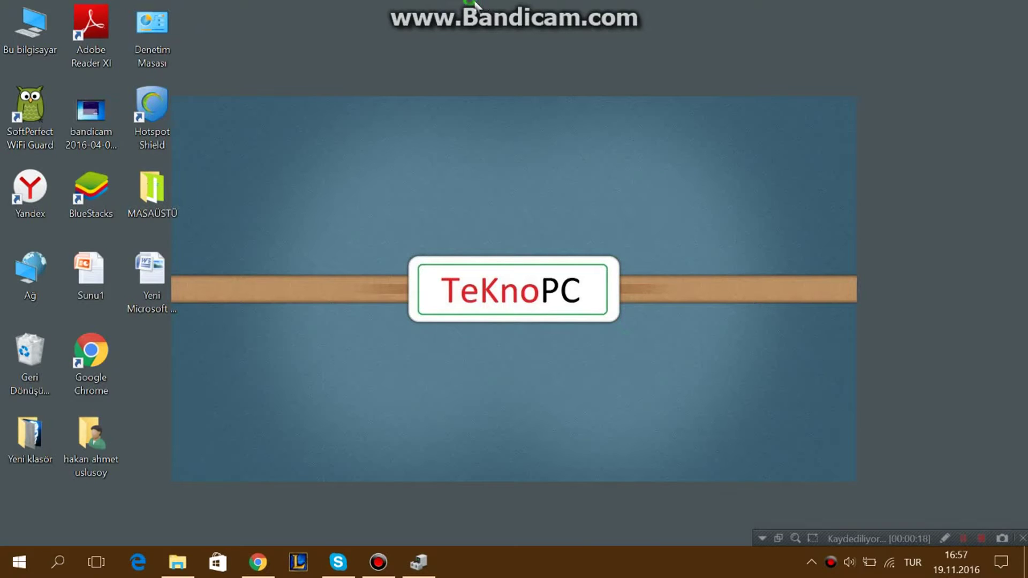
pyautogui.moveTo(470, 1); pyautogui.dragTo(542, 390)
pyautogui.moveTo(467, 1); pyautogui.dragTo(552, 528)
pyautogui.moveTo(456, 265); pyautogui.dragTo(544, 336)
pyautogui.moveTo(492, 286); pyautogui.dragTo(540, 332)
pyautogui.moveTo(365, 226); pyautogui.dragTo(672, 369)
pyautogui.moveTo(339, 232); pyautogui.dragTo(707, 351)
pyautogui.moveTo(359, 246); pyautogui.dragTo(678, 336)
pyautogui.moveTo(365, 247); pyautogui.dragTo(678, 343)
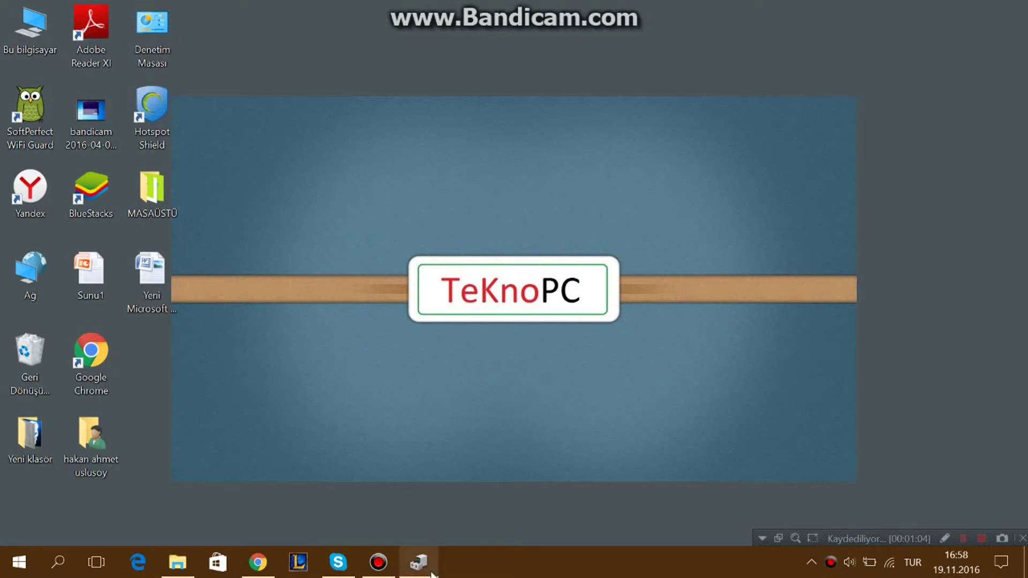
# - Close the running Device Manager, reopen it (Aygıt Yöneticisi) in a maximized window, and expand the Evrensel Seri Veri Yolu denetleyicileri category
pyautogui.rightClick(420, 552)
pyautogui.click(408, 530)
pyautogui.press('super')
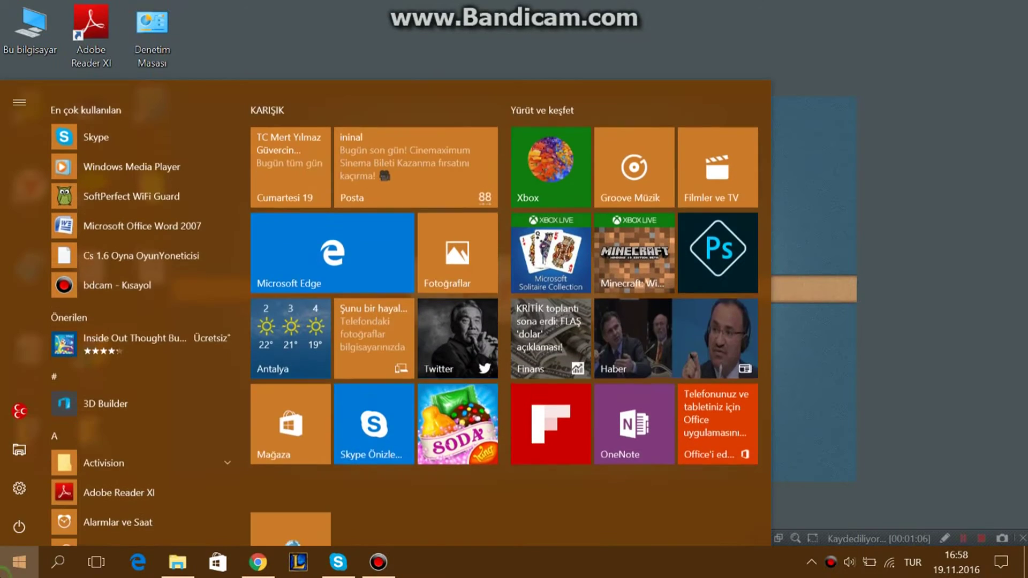
pyautogui.write('aygı')
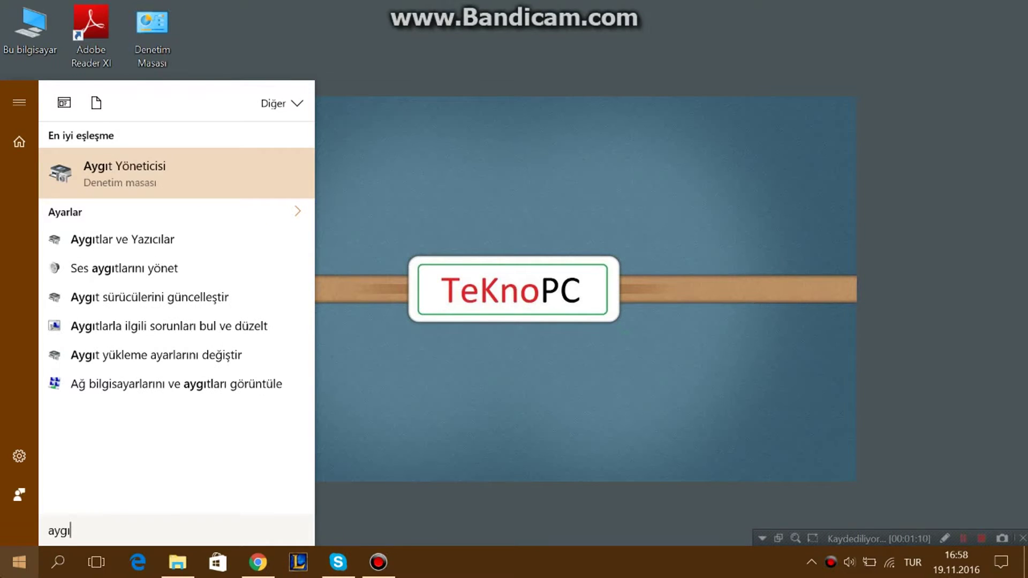
pyautogui.press('Return')
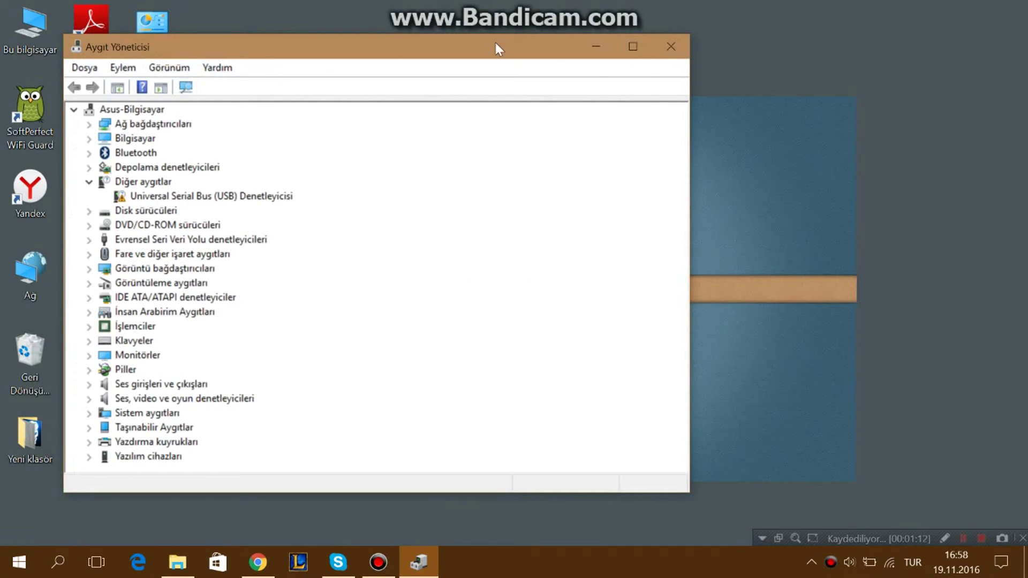
pyautogui.click(633, 47)
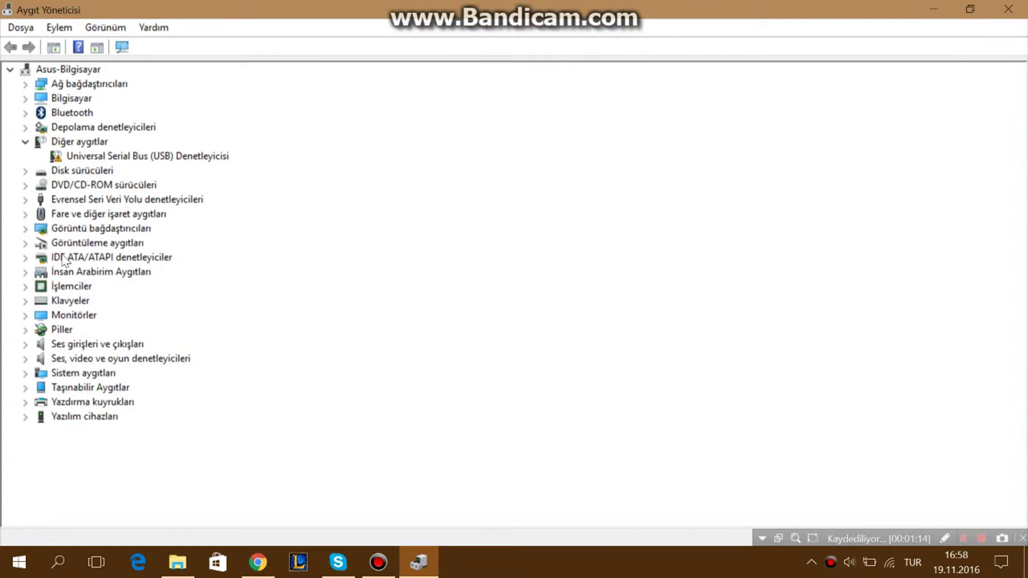
pyautogui.click(26, 199)
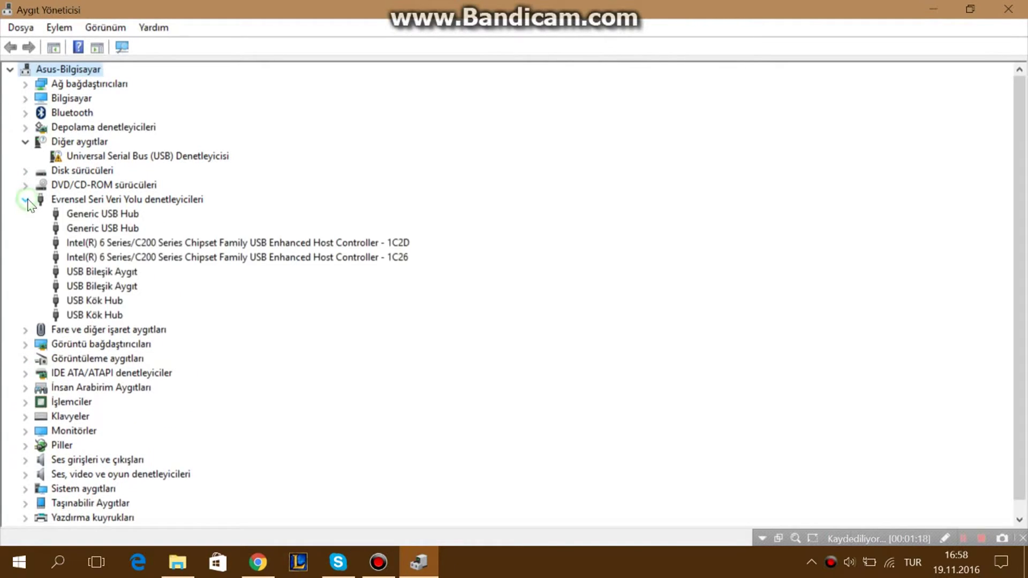
# - Request removal (Kaldır) of the first and the second Generic USB Hub, cancelling each removal confirmation
pyautogui.click(104, 214)
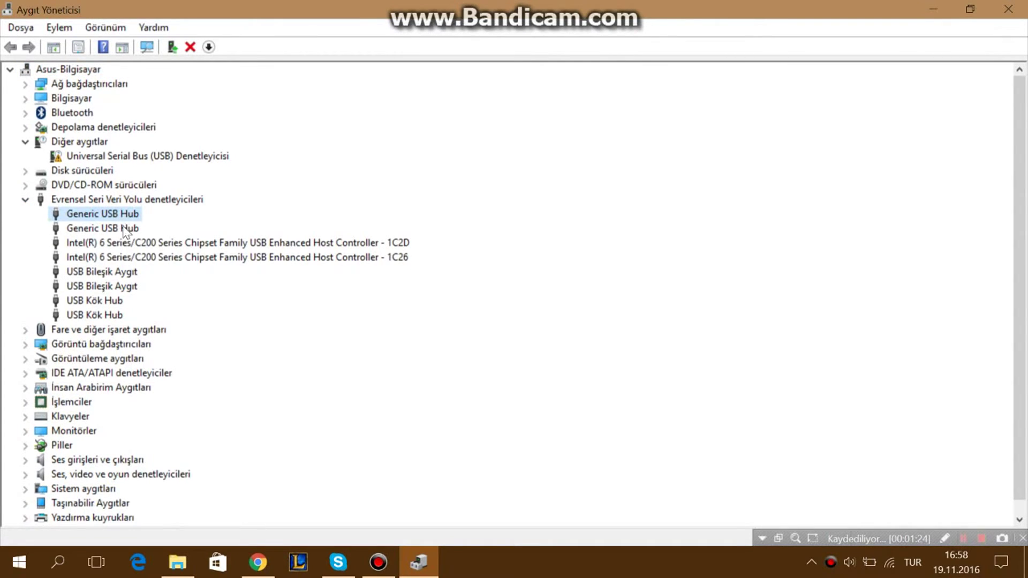
pyautogui.click(118, 228)
pyautogui.click(106, 217)
pyautogui.rightClick(131, 216)
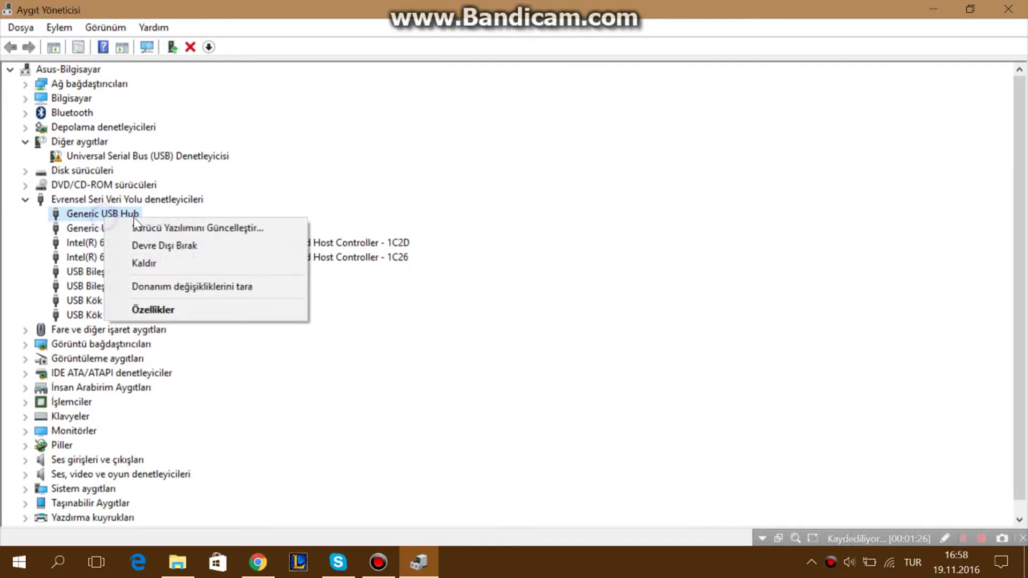
pyautogui.click(158, 264)
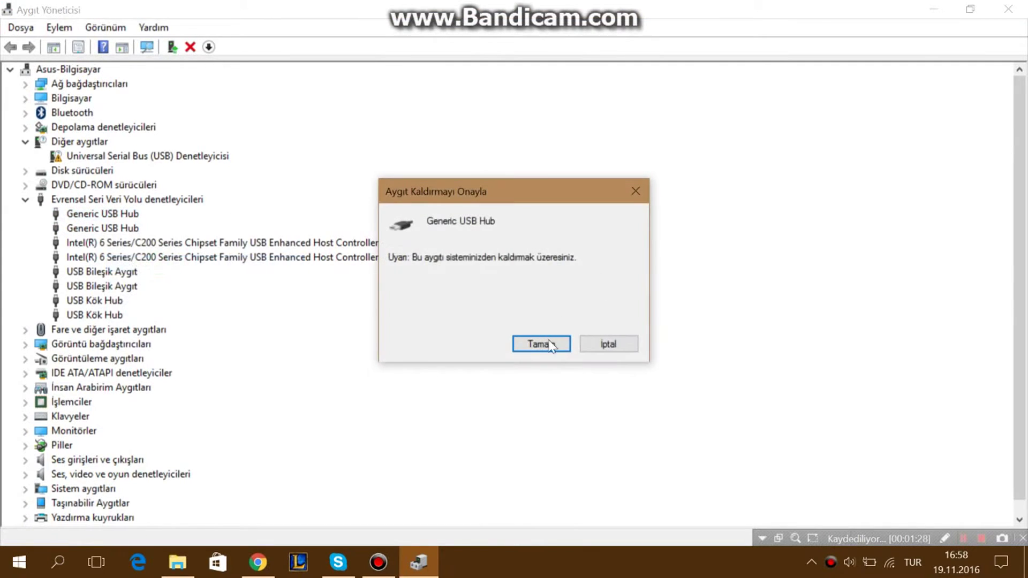
pyautogui.click(607, 343)
pyautogui.rightClick(106, 230)
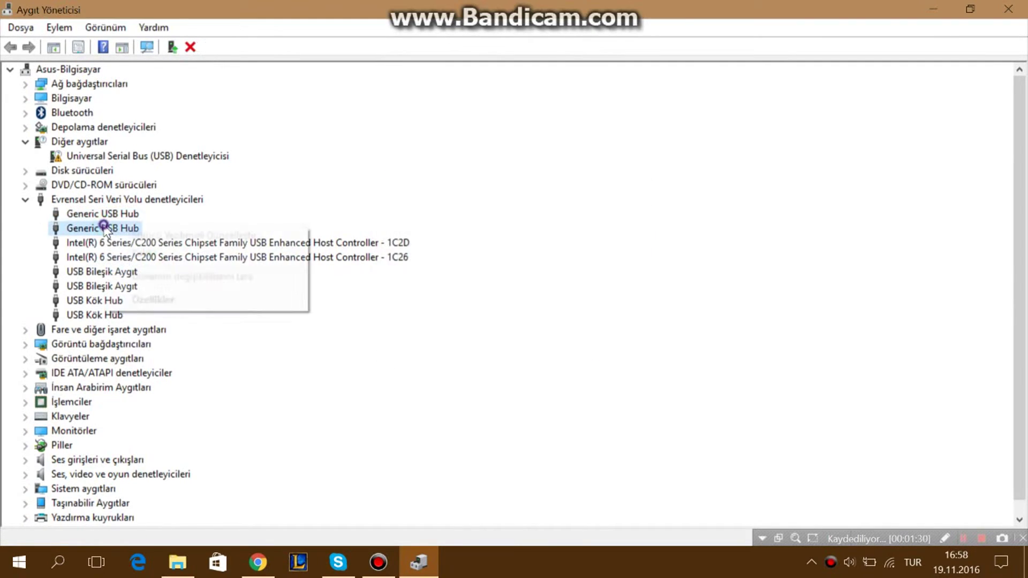
pyautogui.click(175, 256)
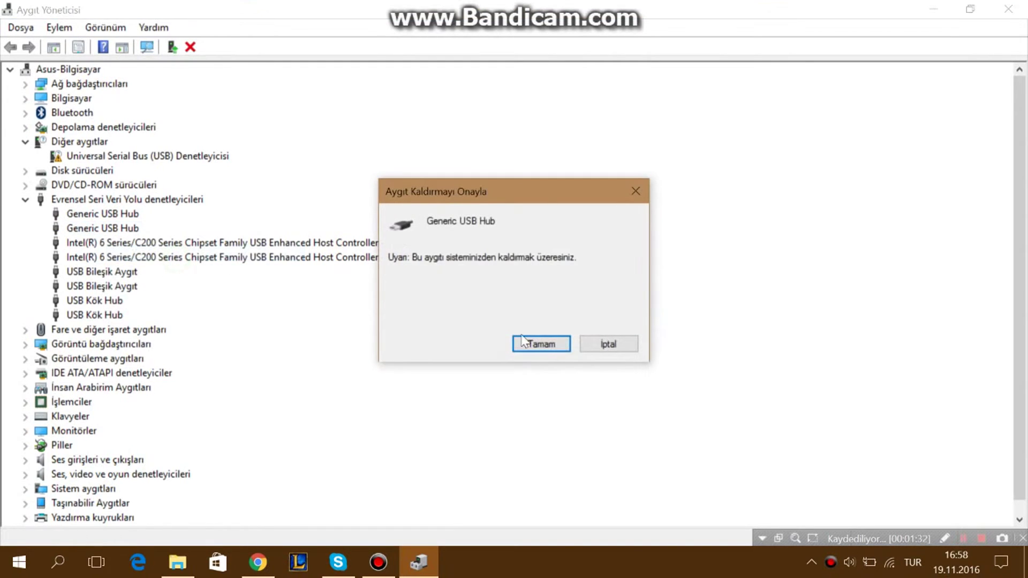
pyautogui.click(618, 344)
# - Request removal of the Intel USB Enhanced Host Controller - 1C2D, toggle the option to delete its driver software, and cancel the removal
pyautogui.click(95, 244)
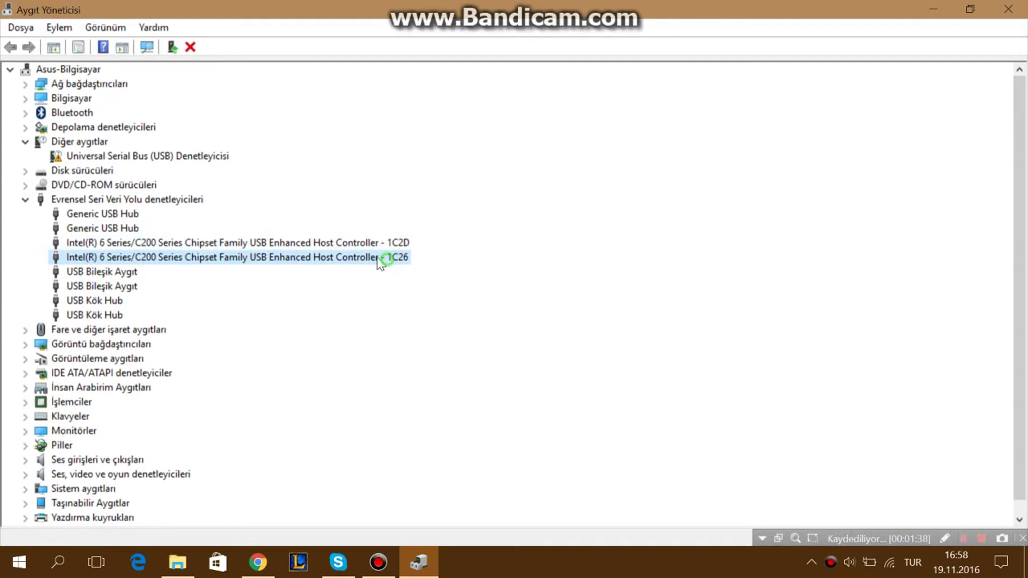
pyautogui.rightClick(193, 244)
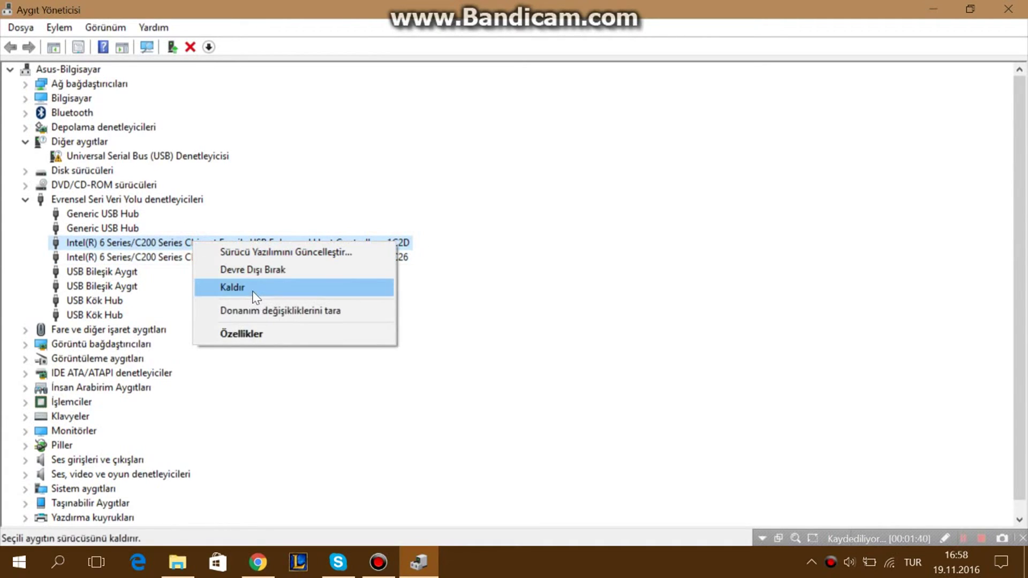
pyautogui.click(252, 291)
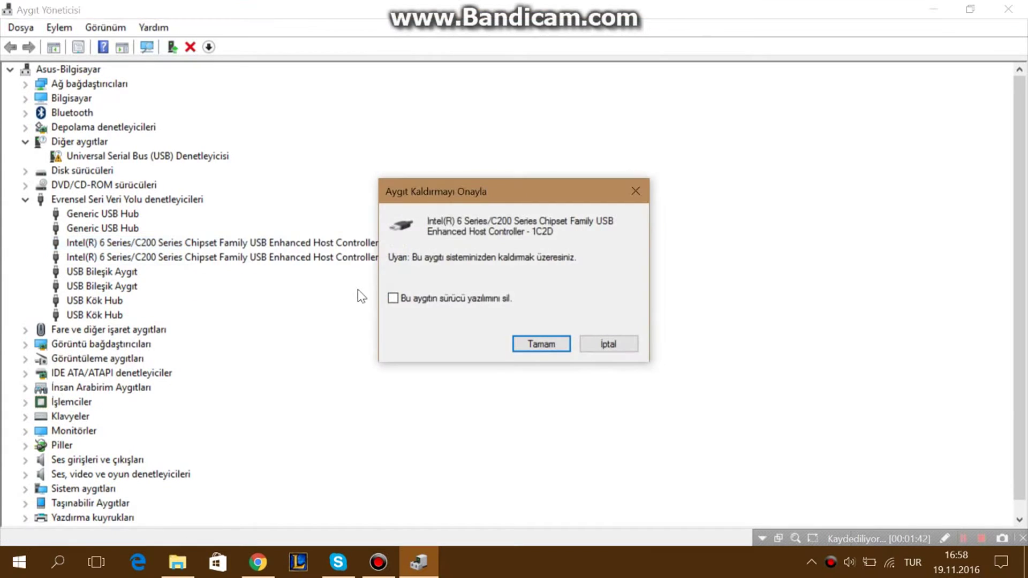
pyautogui.click(393, 298)
pyautogui.click(394, 301)
pyautogui.click(403, 301)
pyautogui.moveTo(502, 189); pyautogui.dragTo(496, 159)
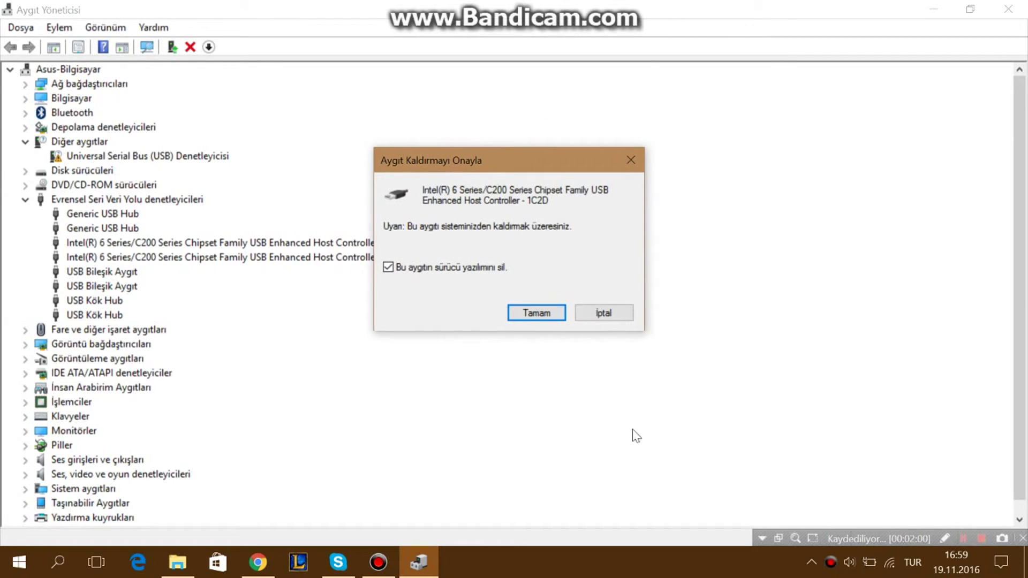
pyautogui.click(388, 268)
pyautogui.click(607, 315)
# - Request removal of the Intel USB Enhanced Host Controller - 1C26 and cancel the confirmation
pyautogui.rightClick(75, 258)
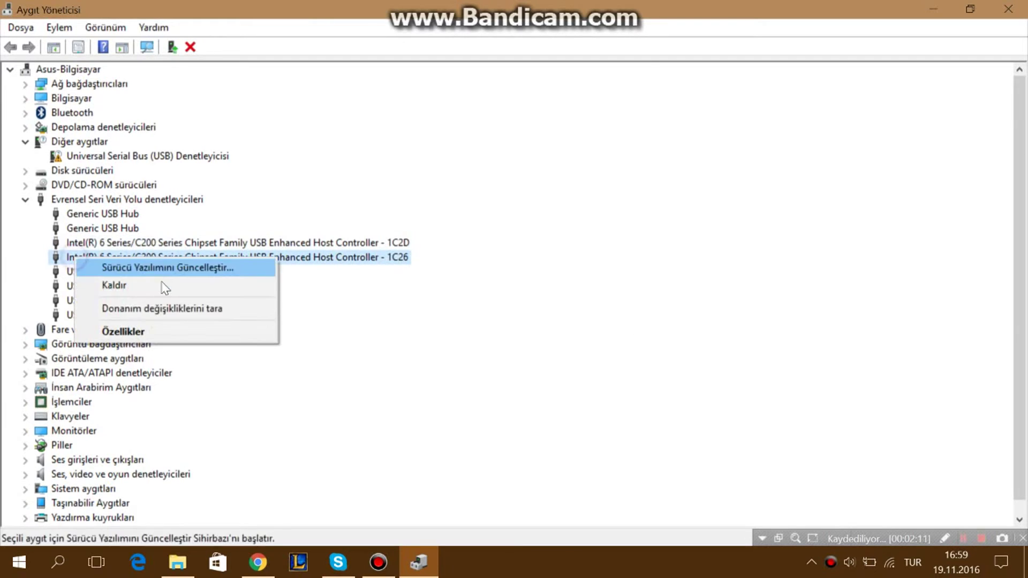
pyautogui.click(150, 294)
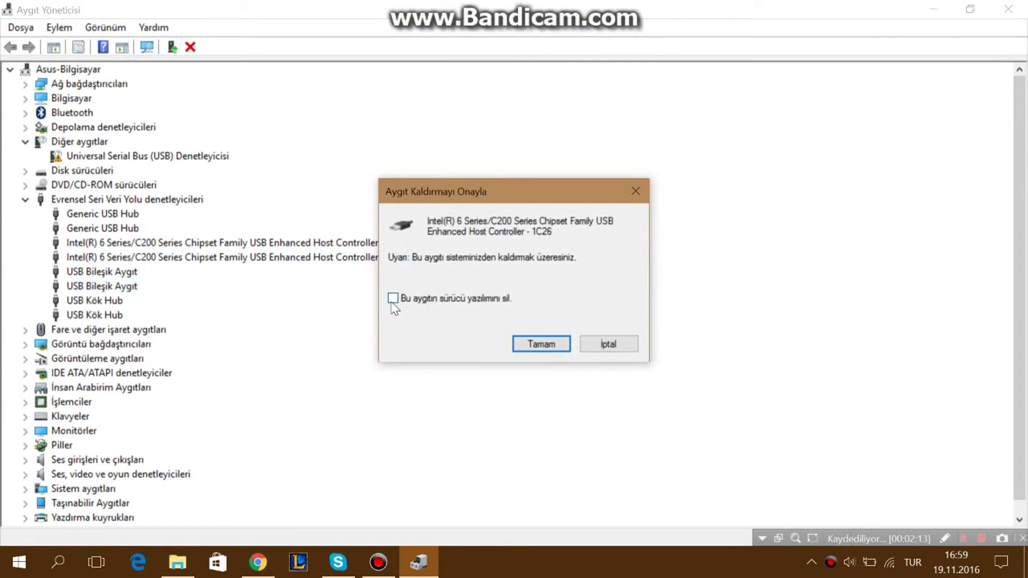
pyautogui.click(614, 347)
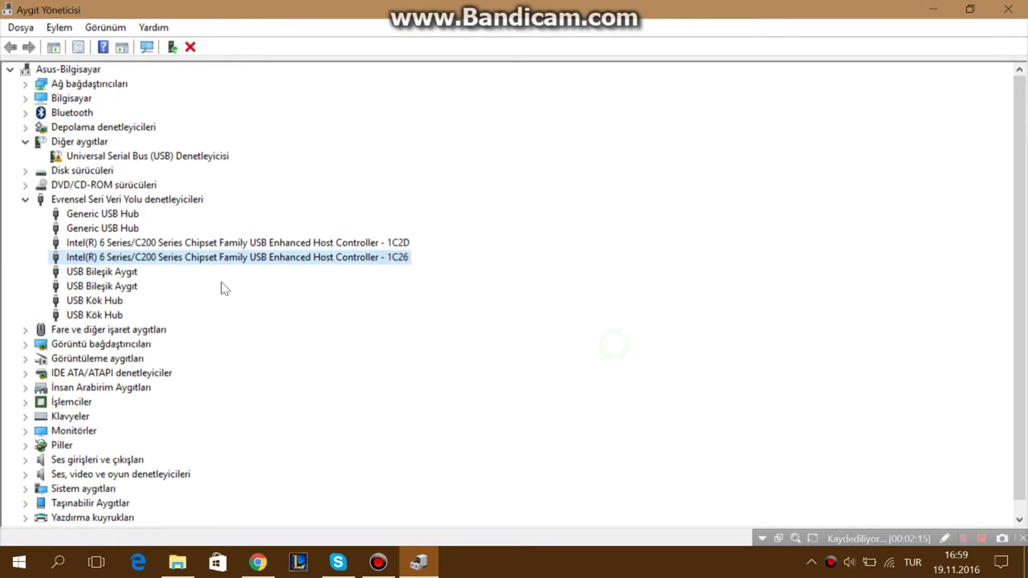
# - Request removal of the first USB Bileşik Aygıt, dismiss the confirmation, and select the second USB Bileşik Aygıt
pyautogui.rightClick(134, 273)
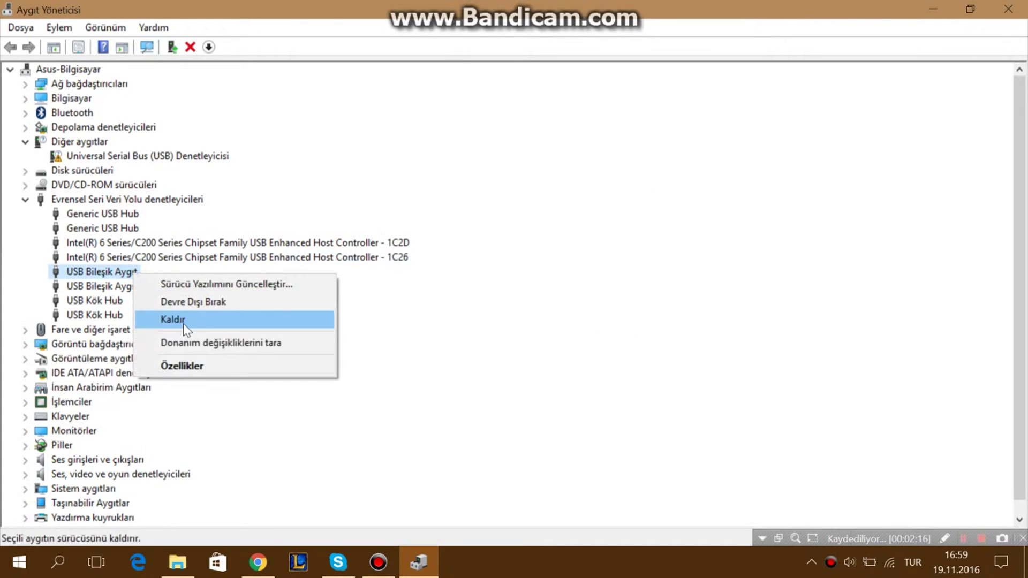
pyautogui.click(184, 321)
pyautogui.click(638, 191)
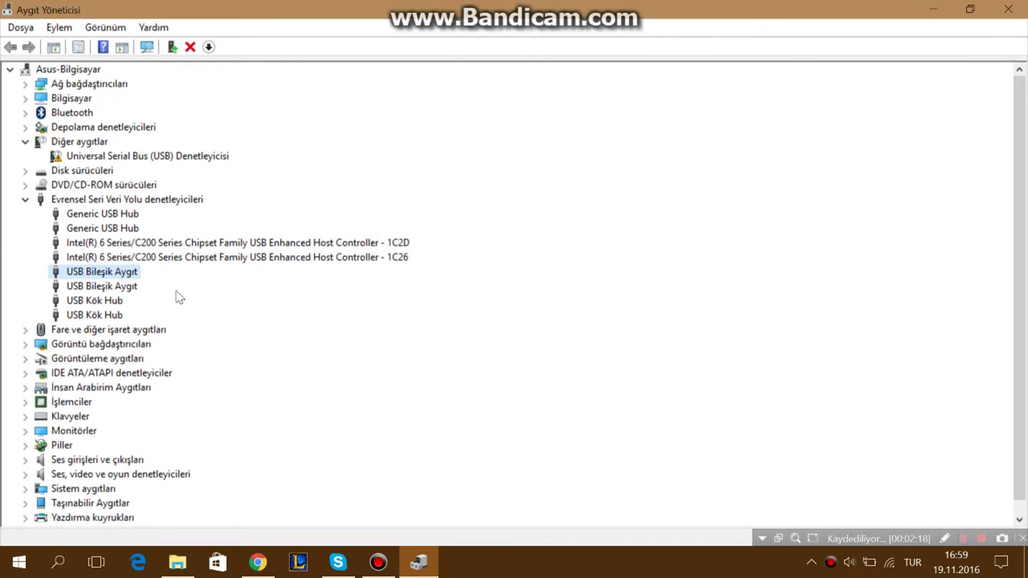
pyautogui.click(124, 287)
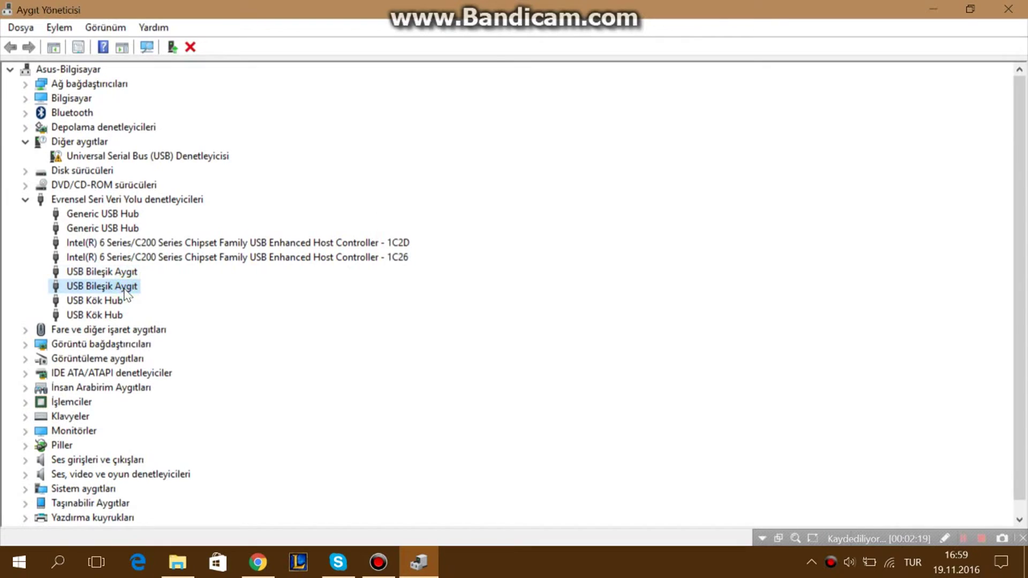
pyautogui.click(969, 542)
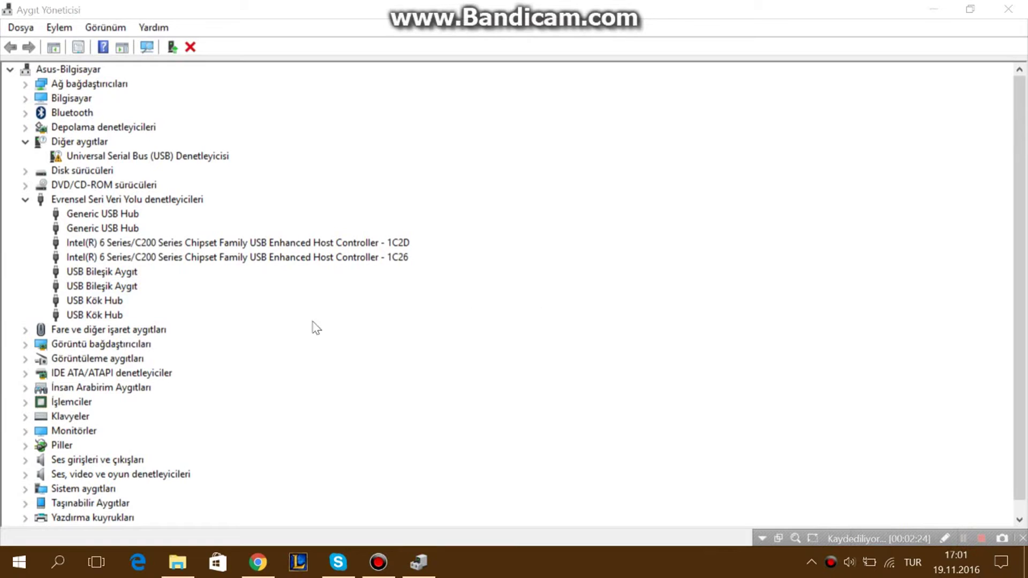
# - Bring up the removal option for the first USB Kök Hub, then request removal of the second one and dismiss its confirmation
pyautogui.click(114, 302)
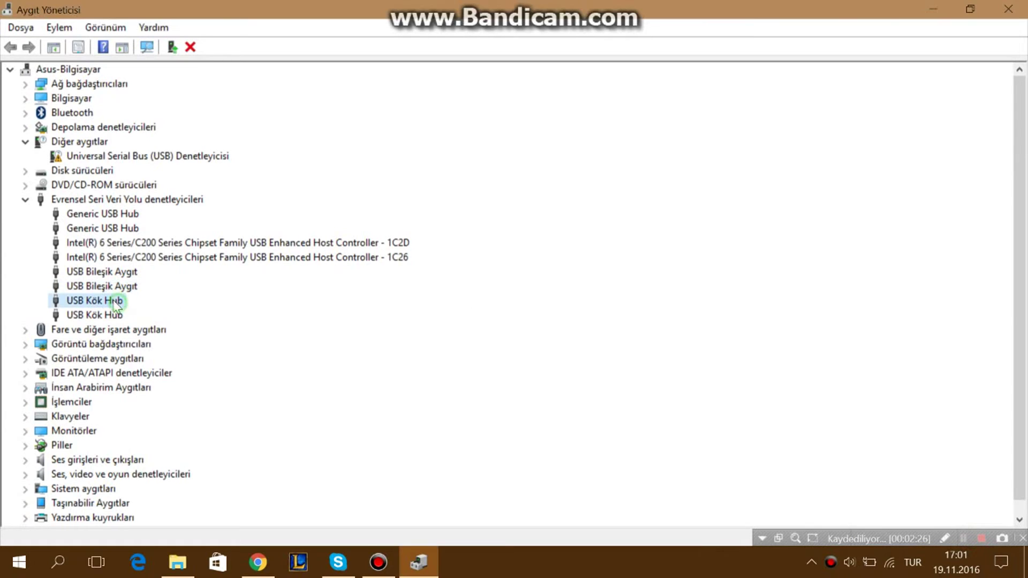
pyautogui.rightClick(114, 302)
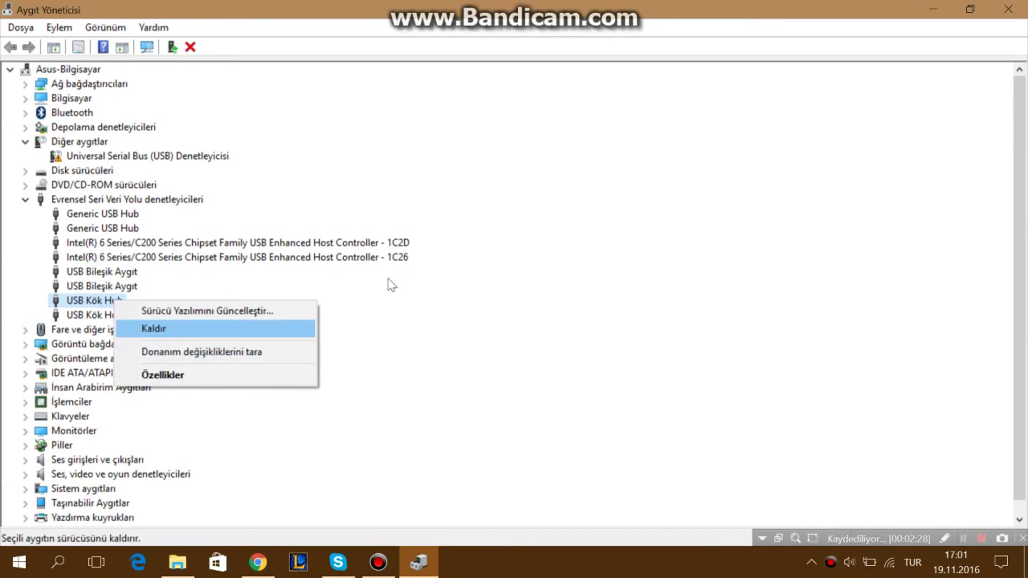
pyautogui.click(417, 291)
pyautogui.click(84, 316)
pyautogui.rightClick(81, 317)
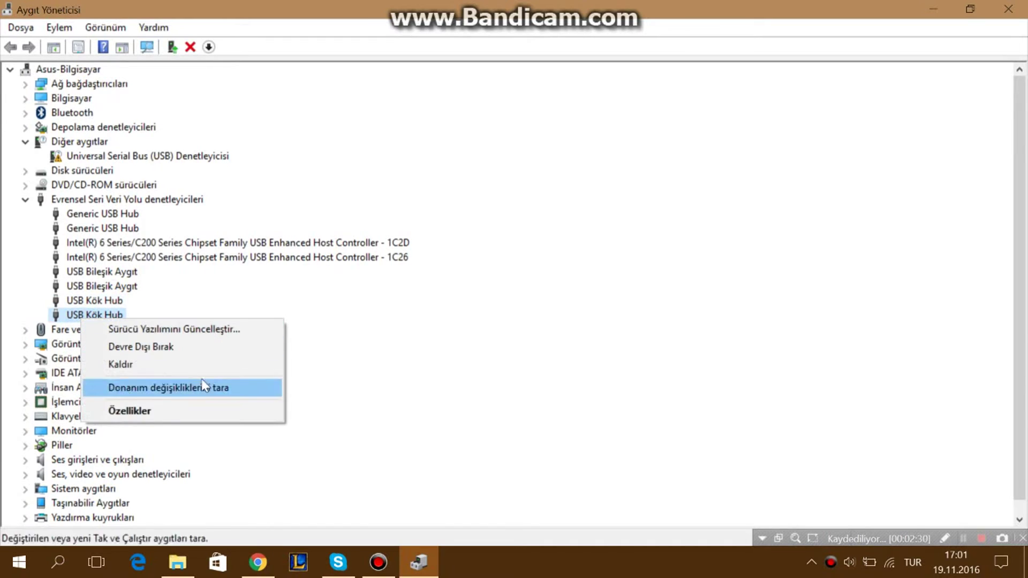
pyautogui.click(217, 364)
pyautogui.click(640, 194)
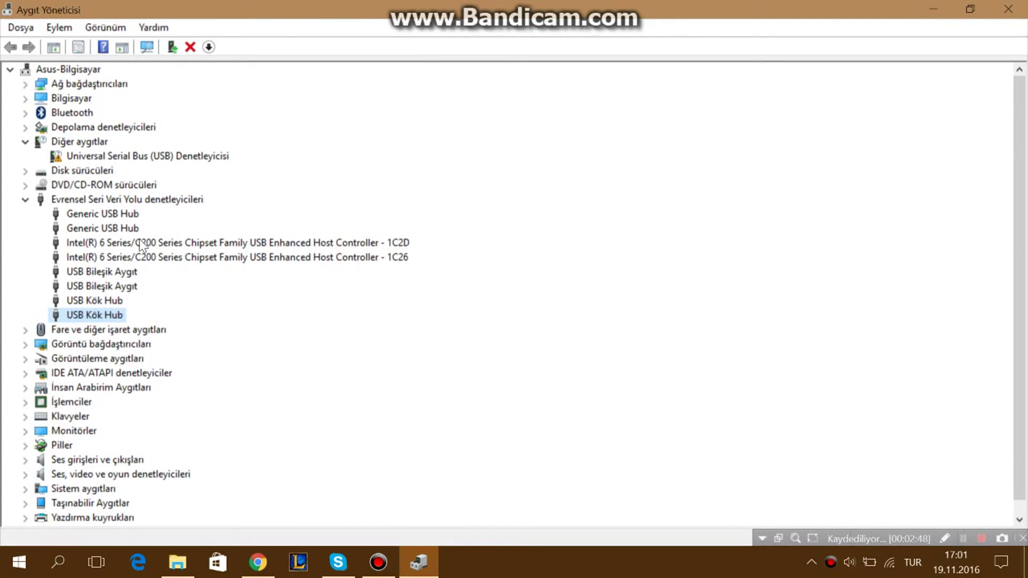
# - Close the Device Manager window
pyautogui.click(19, 563)
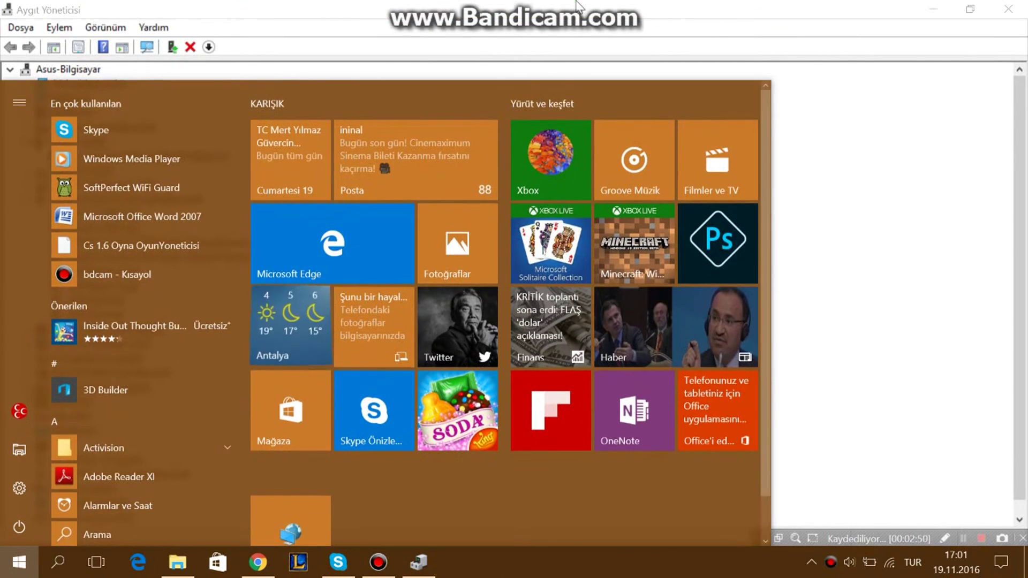
pyautogui.click(579, 6)
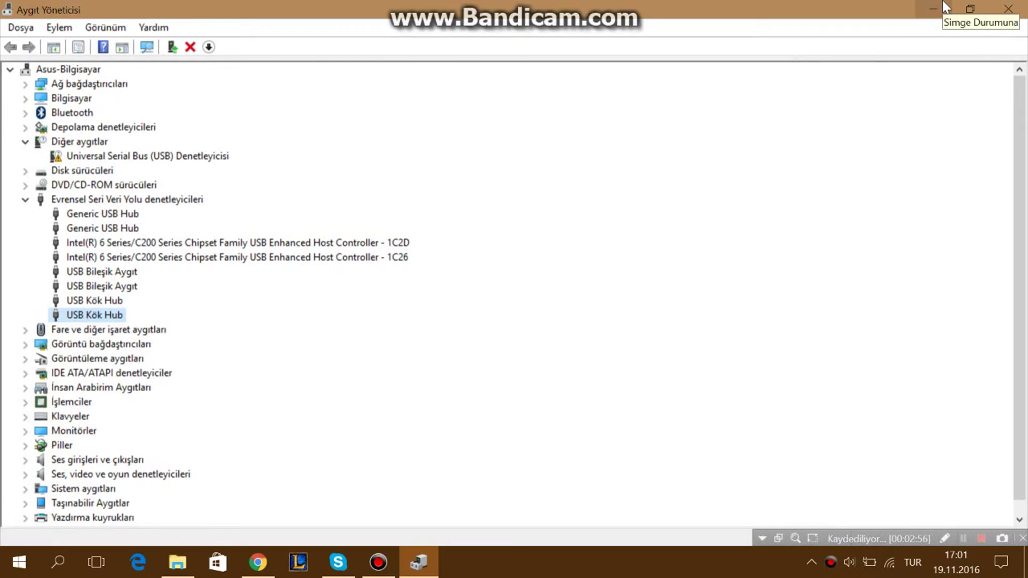
pyautogui.click(1012, 6)
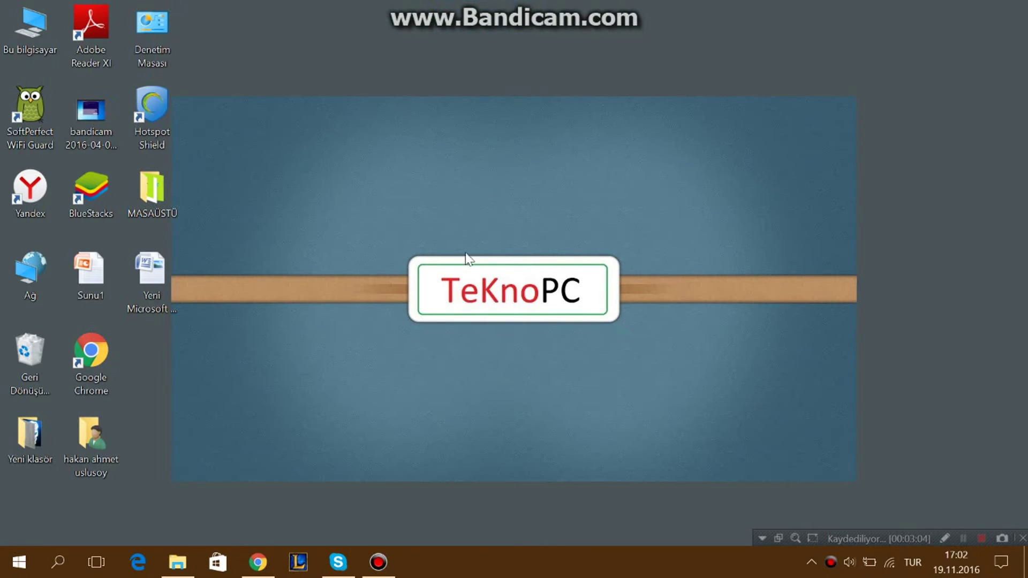
pyautogui.moveTo(466, 265); pyautogui.dragTo(543, 339)
pyautogui.moveTo(467, 268); pyautogui.dragTo(532, 351)
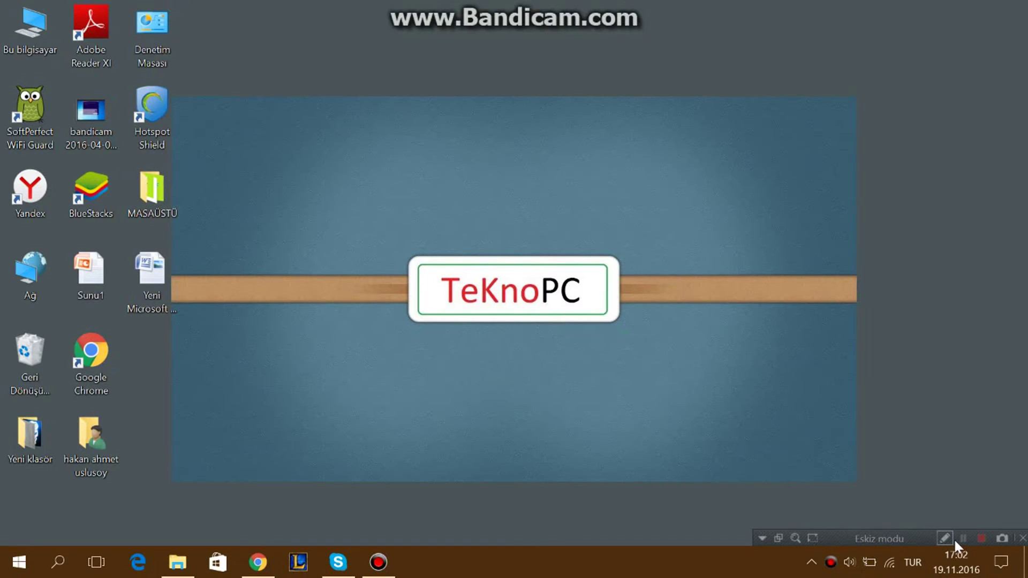
pyautogui.click(962, 537)
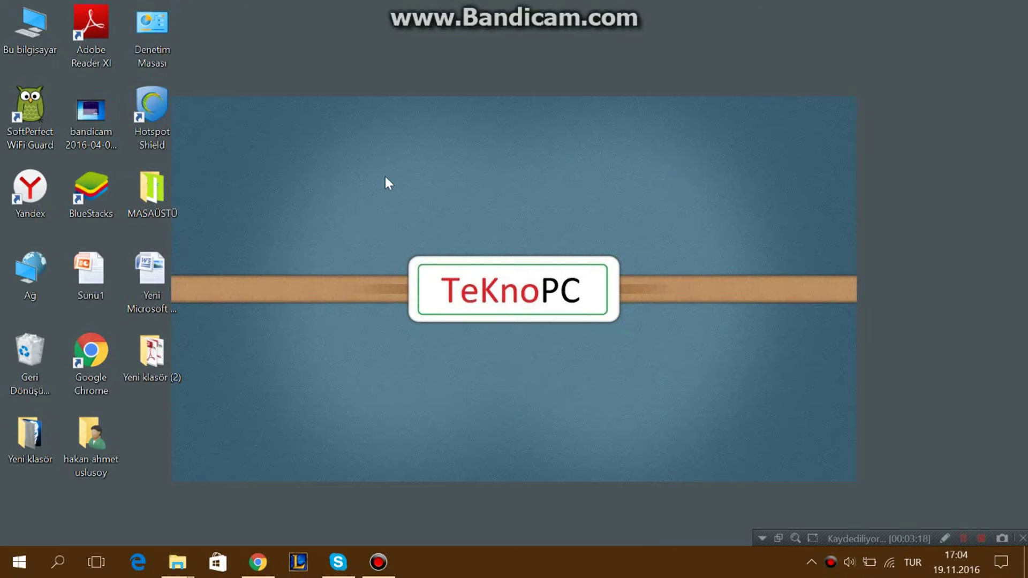
# - Open Bu bilgisayar in File Explorer and bring up the format dialog (Biçimlendir) for the F: drive
pyautogui.doubleClick(43, 25)
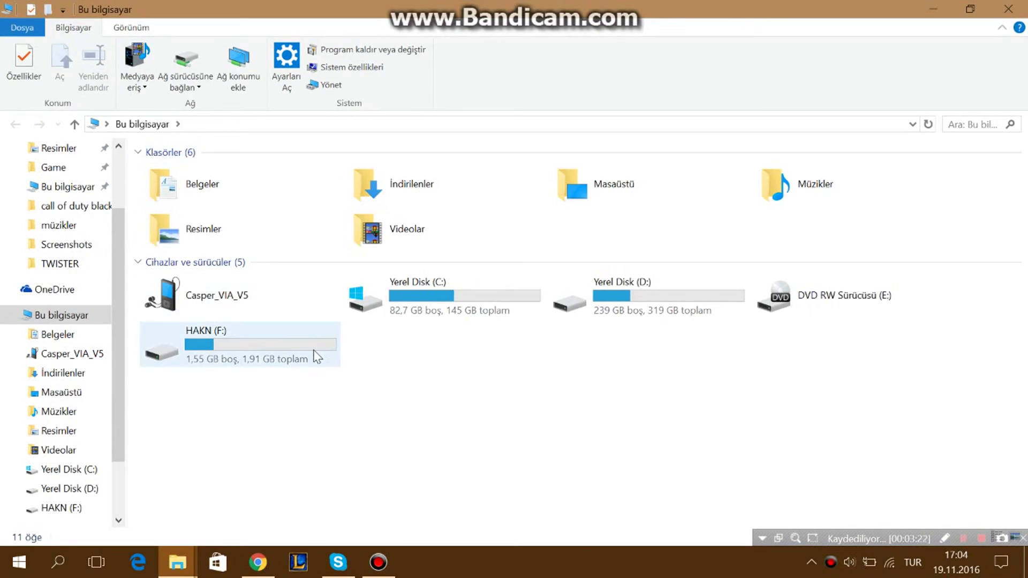
pyautogui.click(285, 358)
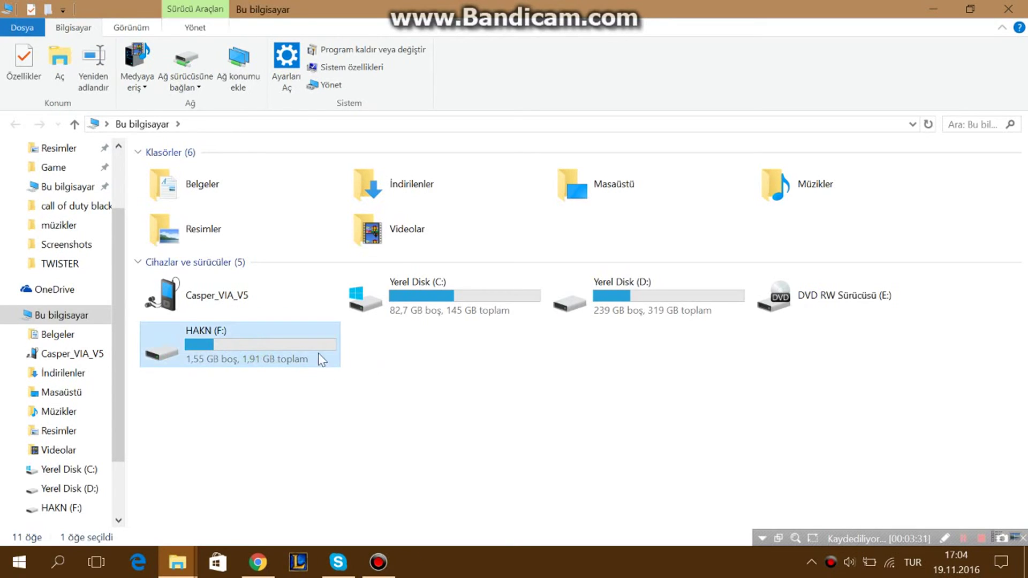
pyautogui.rightClick(277, 346)
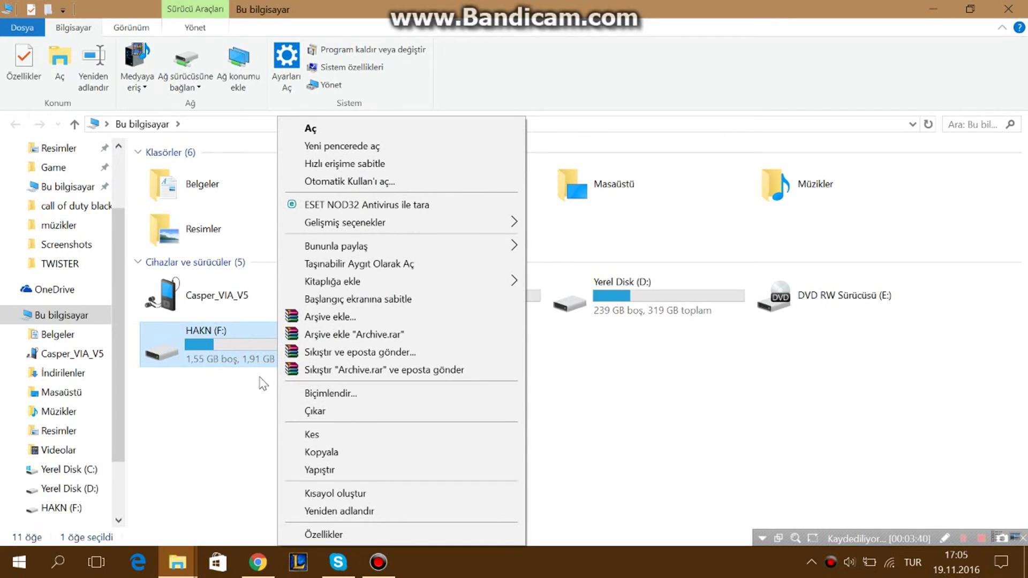
pyautogui.click(341, 395)
pyautogui.moveTo(171, 198); pyautogui.dragTo(509, 55)
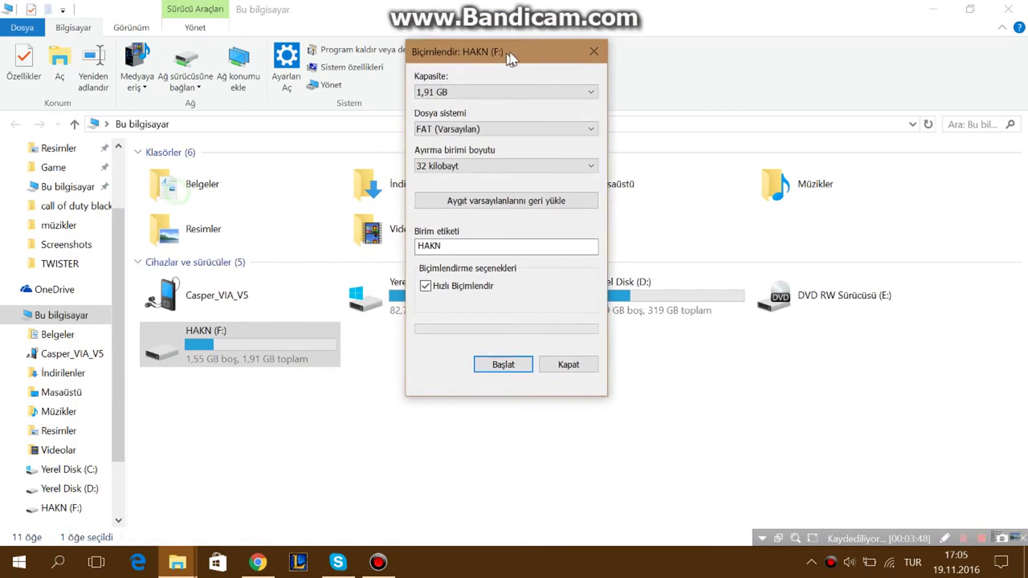
# - Try exFAT as the file system for the F: drive and return the selection to FAT (Varsayılan)
pyautogui.click(503, 127)
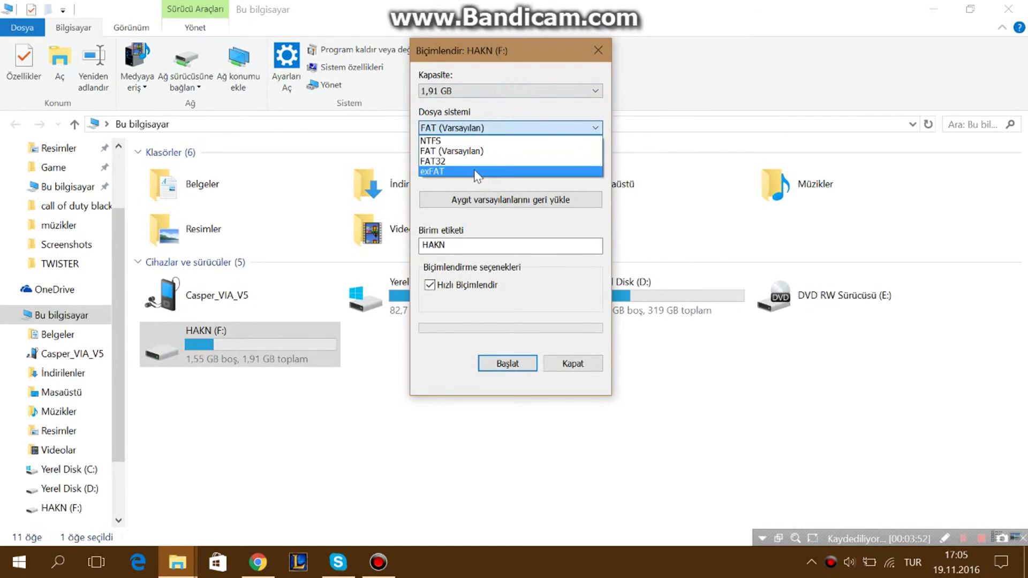
pyautogui.click(473, 171)
pyautogui.click(475, 130)
pyautogui.click(479, 151)
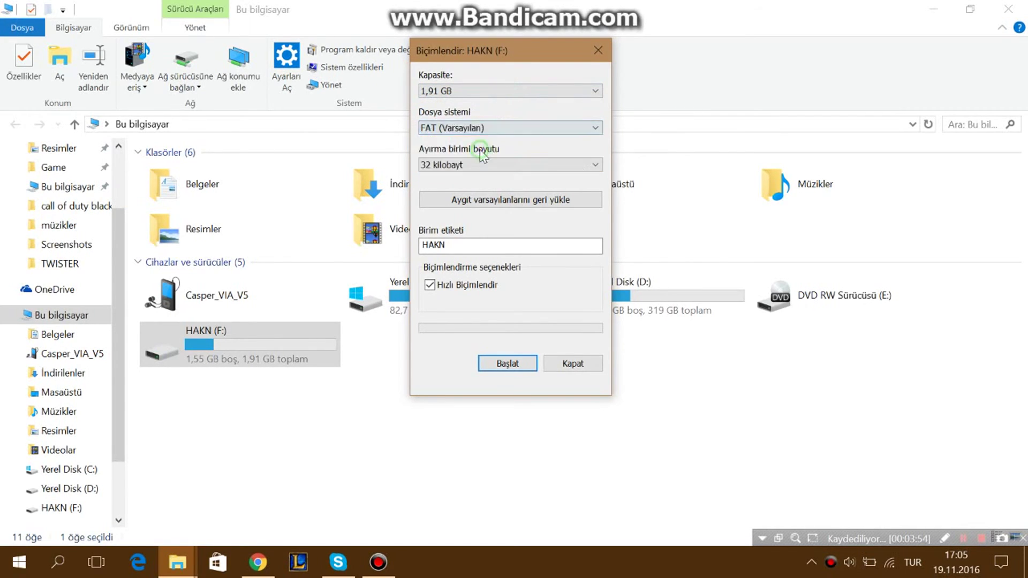
# - Try an allocation unit size of 64 kilobayt and set it back to 32 kilobayt
pyautogui.click(481, 165)
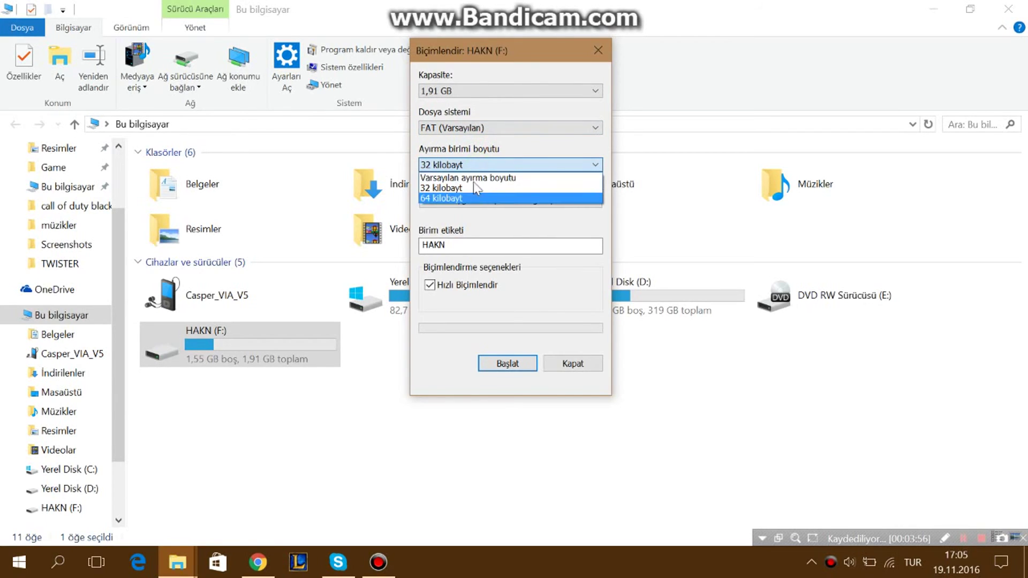
pyautogui.click(481, 198)
pyautogui.click(486, 169)
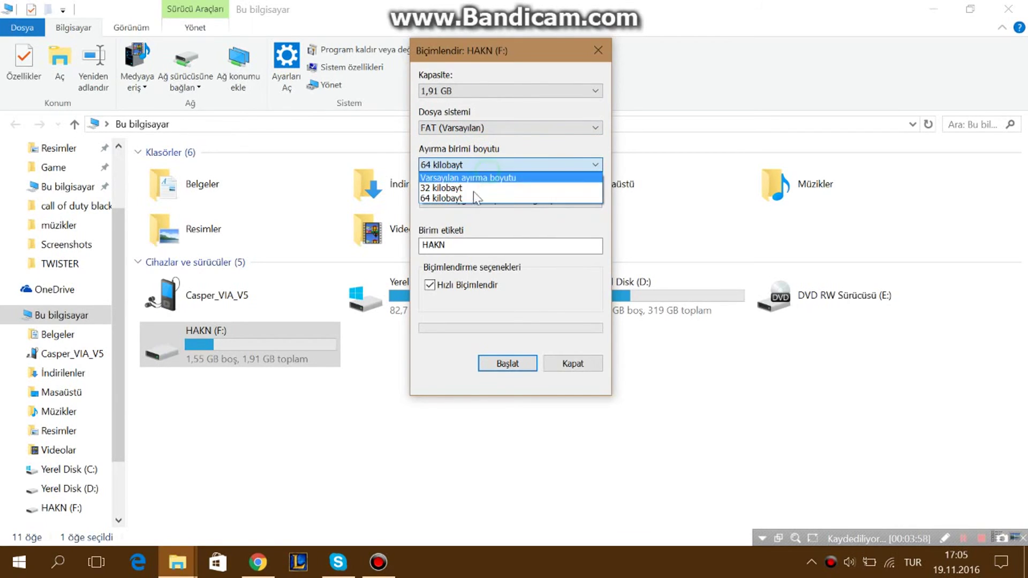
pyautogui.click(472, 190)
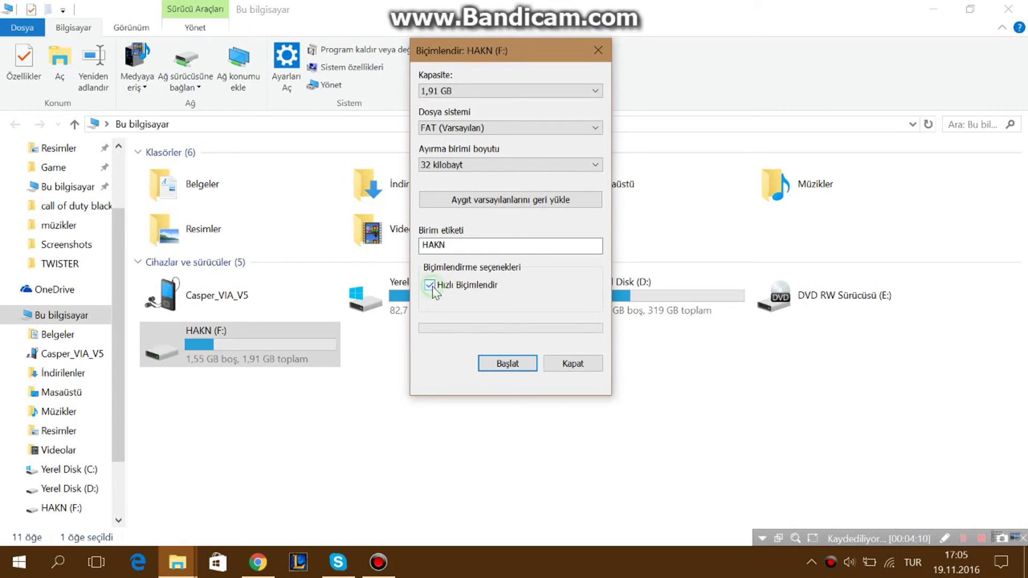
# - Run the quick format of the F: drive, accept the data-erasure warning, and close the format dialog
pyautogui.click(519, 368)
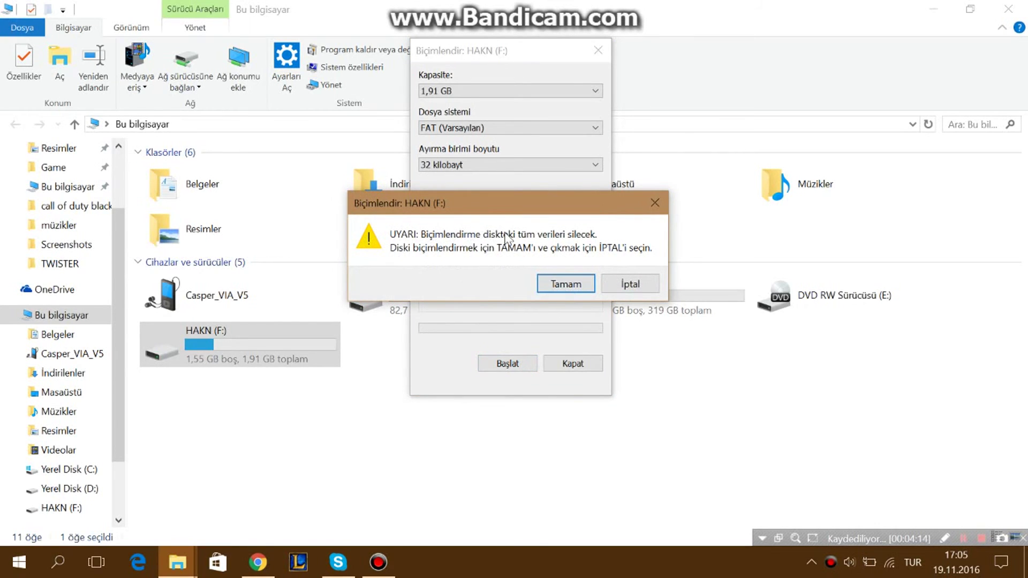
pyautogui.click(567, 287)
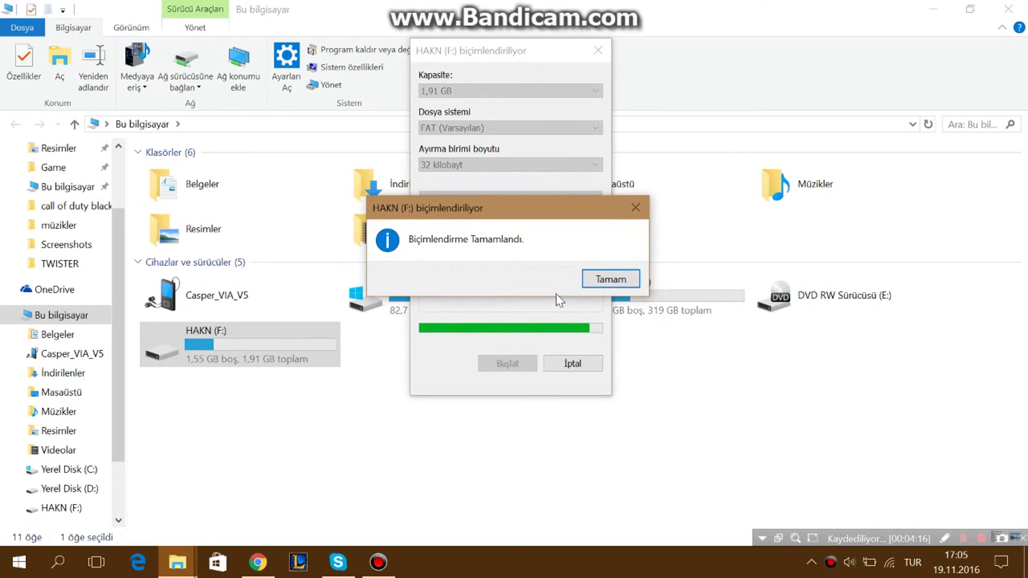
pyautogui.click(615, 281)
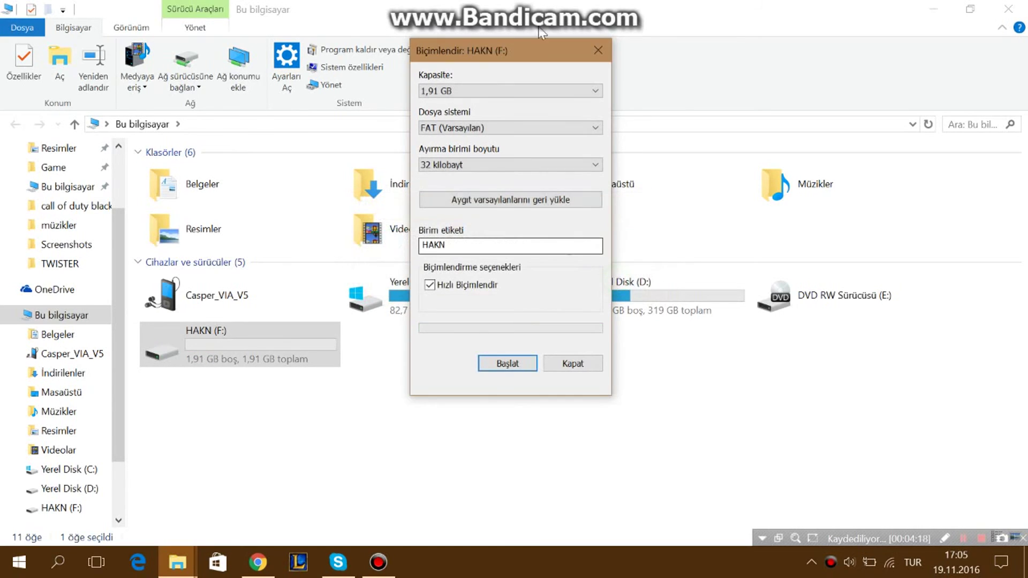
pyautogui.click(599, 51)
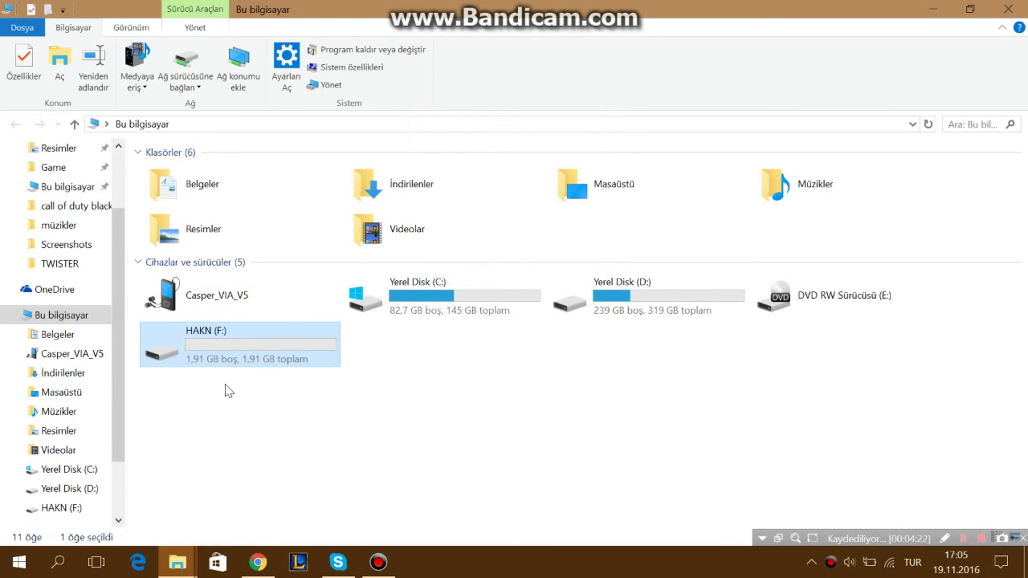
# - Check the contents of the formatted F: drive, return to Bu bilgisayar, and close the File Explorer window
pyautogui.doubleClick(220, 337)
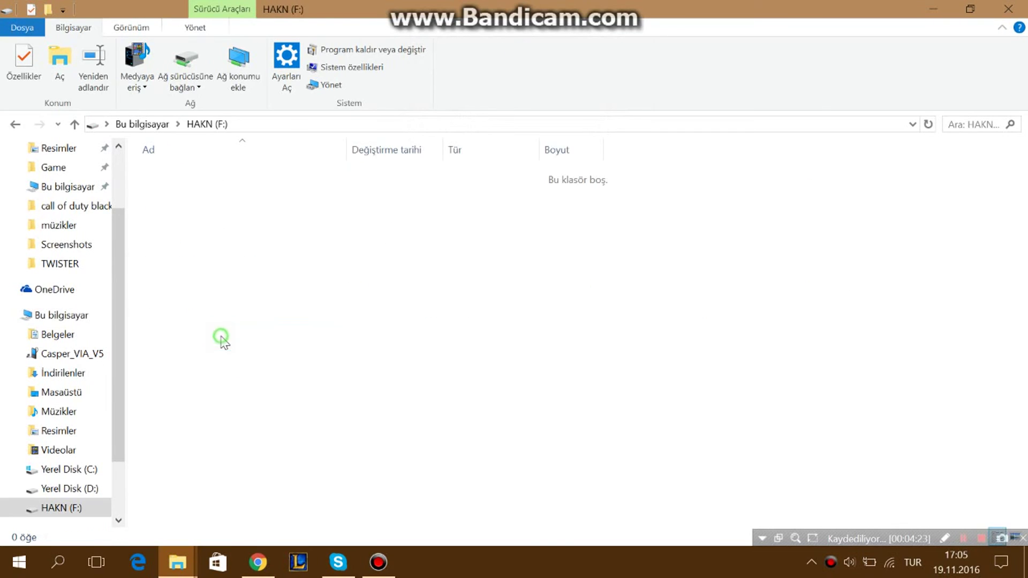
pyautogui.click(15, 124)
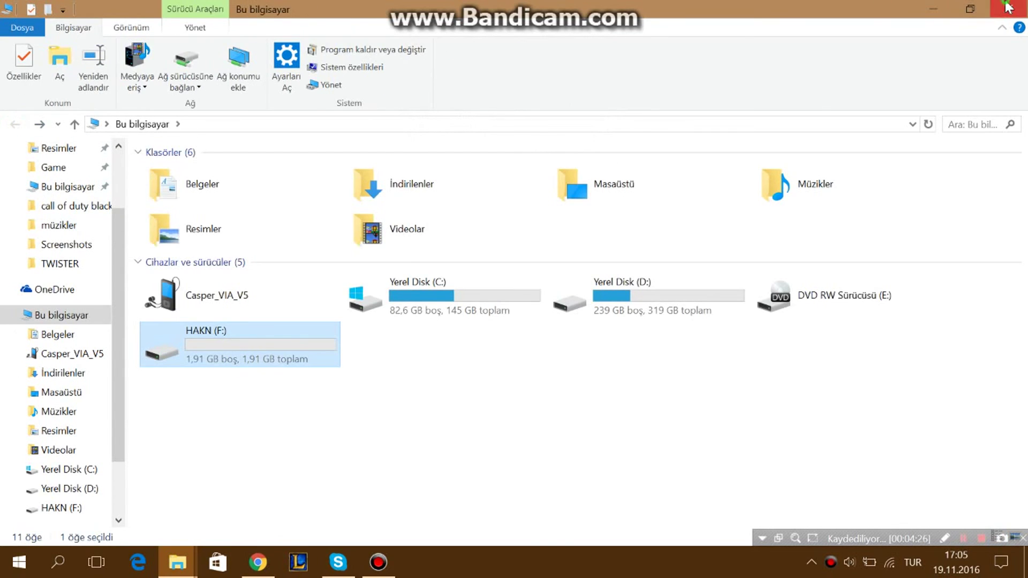
pyautogui.click(1009, 7)
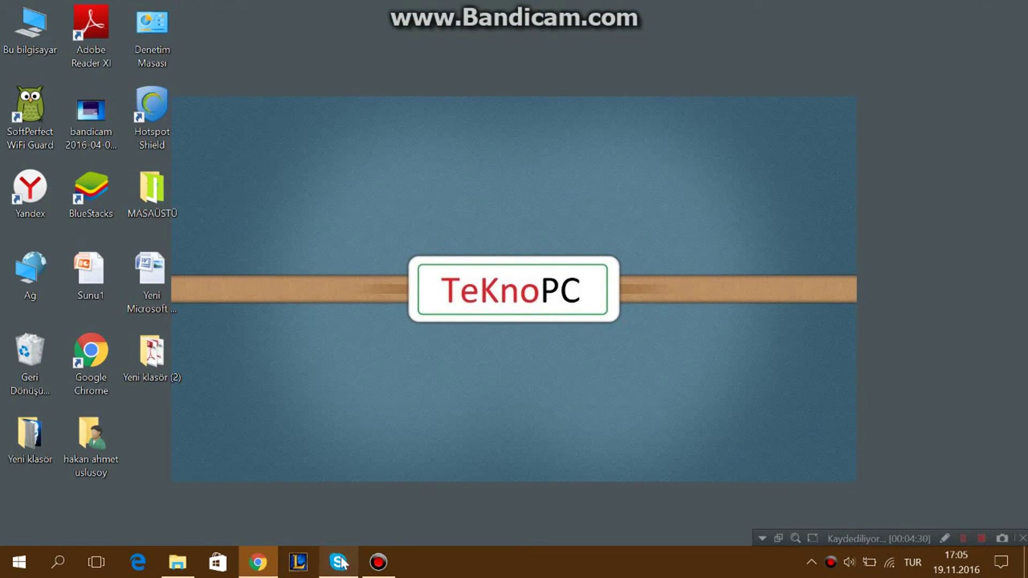
# - Switch to Chrome to view the Tekno PC YouTube channel page
pyautogui.moveTo(379, 574)
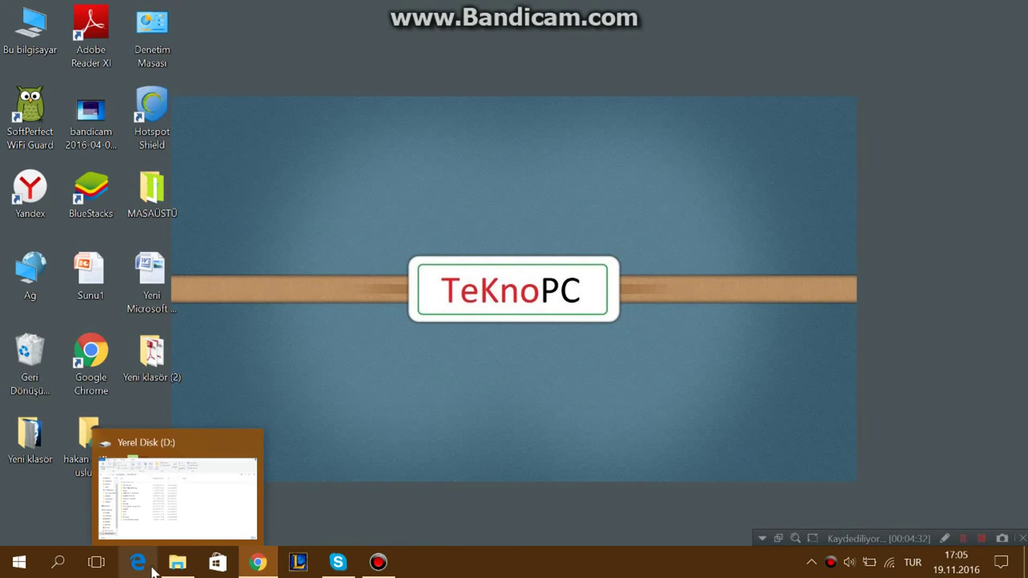
pyautogui.click(258, 563)
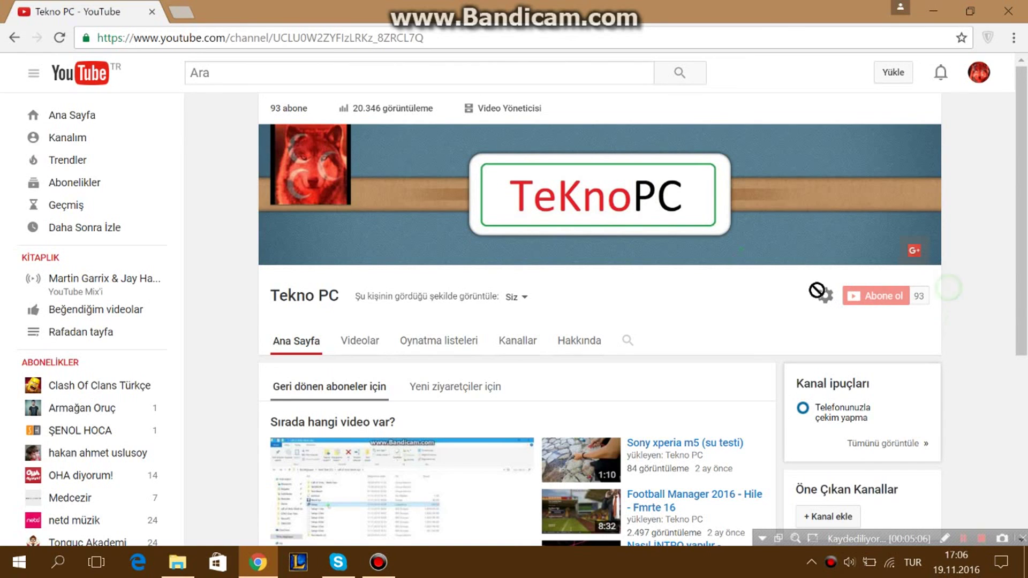
pyautogui.moveTo(956, 335); pyautogui.dragTo(315, 268)
pyautogui.click(242, 285)
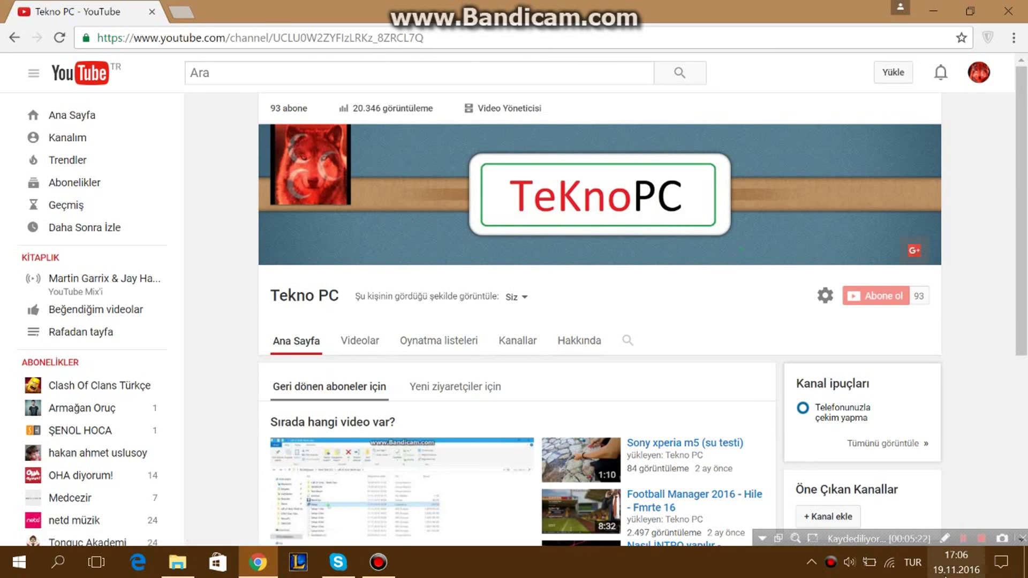
pyautogui.moveTo(948, 576)
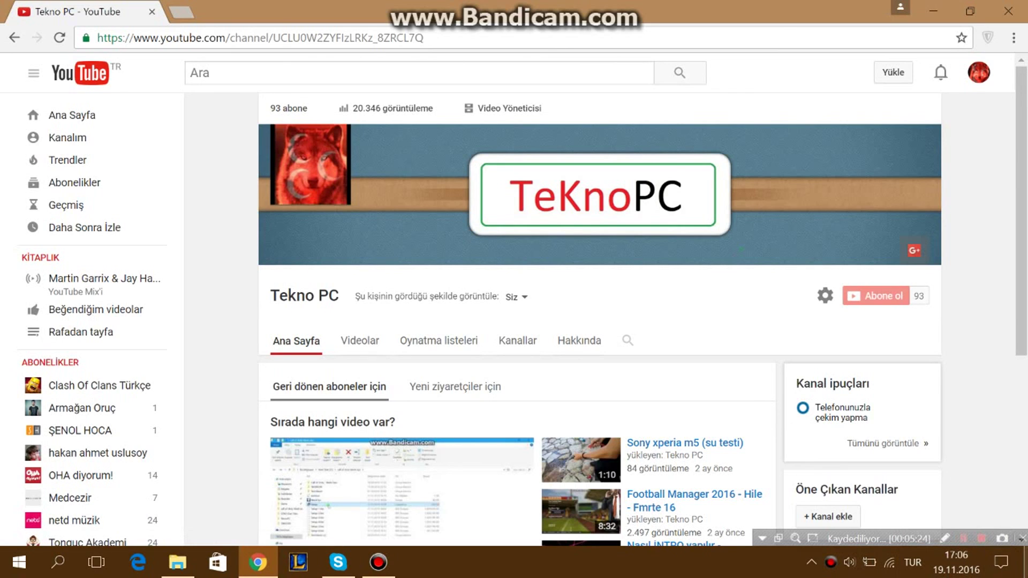